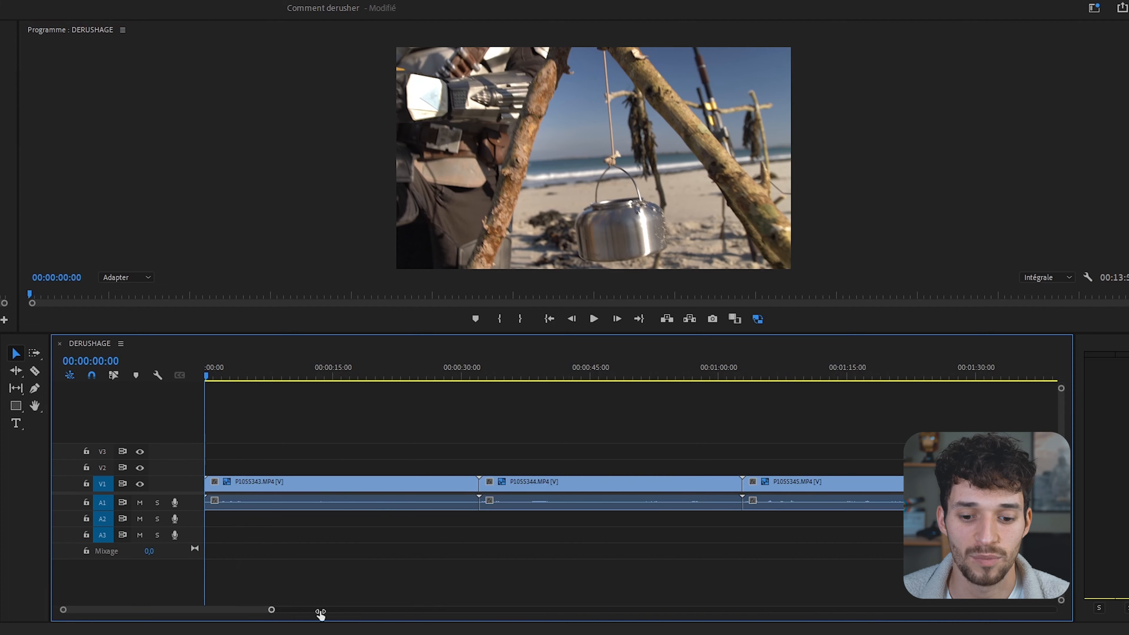
Cut clip P1055343.MP4 before and after its first usable passage, with the end cut at 00:00:16:23.
{"action": "left_click_drag", "start_coordinate": [321, 610], "coordinate": [871, 609]}
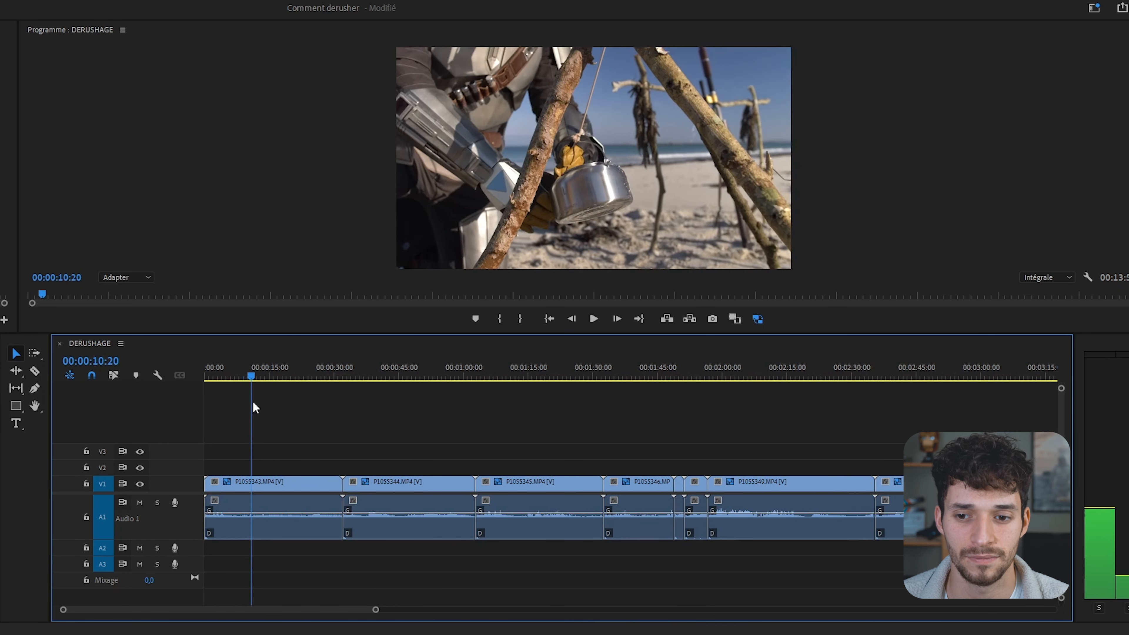
{"action": "mouse_move", "coordinate": [261, 407]}
{"action": "left_mouse_down"}
{"action": "mouse_move", "coordinate": [281, 409]}
{"action": "mouse_move", "coordinate": [254, 428]}
{"action": "left_mouse_up"}
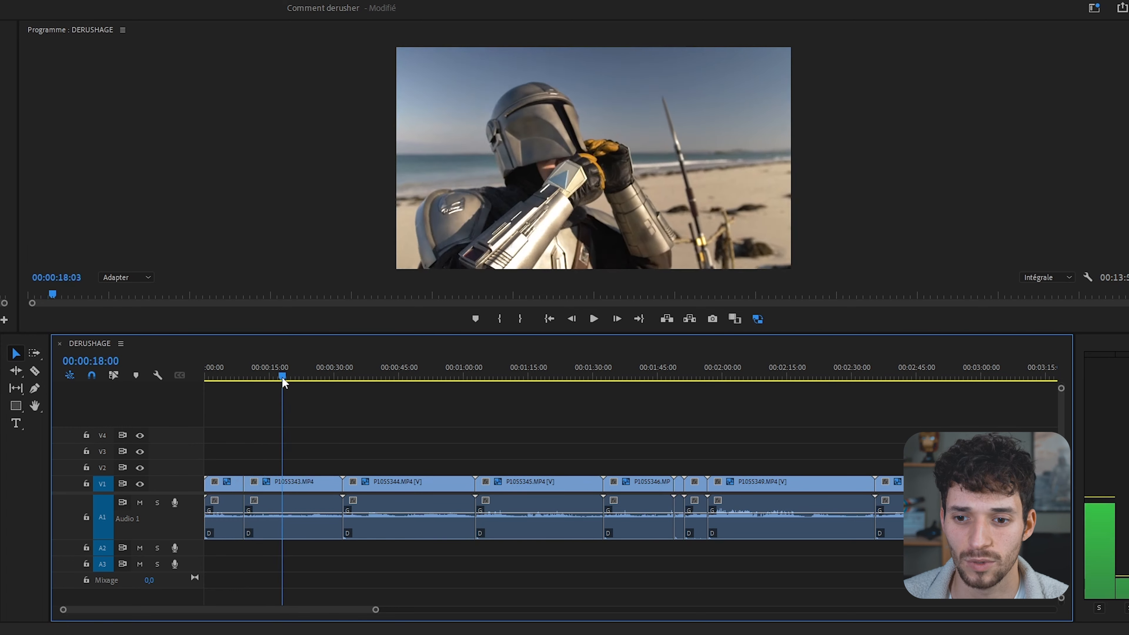
{"action": "mouse_move", "coordinate": [282, 376]}
{"action": "left_mouse_down"}
{"action": "mouse_move", "coordinate": [271, 380]}
{"action": "mouse_move", "coordinate": [278, 390]}
{"action": "left_mouse_up"}
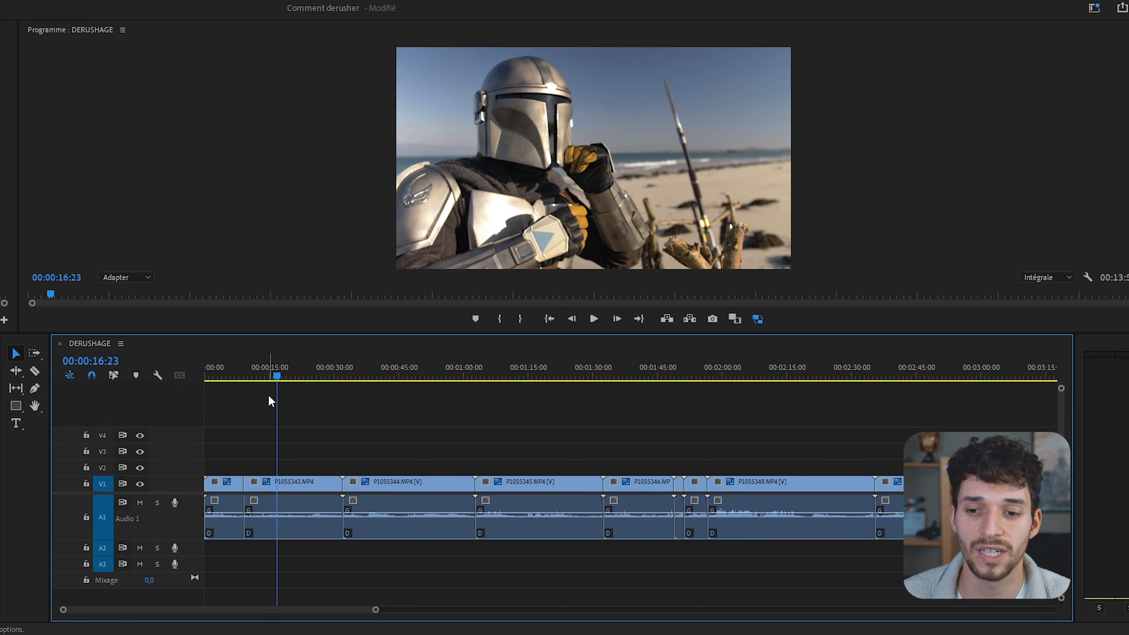
{"action": "left_click_drag", "start_coordinate": [268, 383], "coordinate": [280, 375]}
{"action": "key", "text": "ctrl+k"}
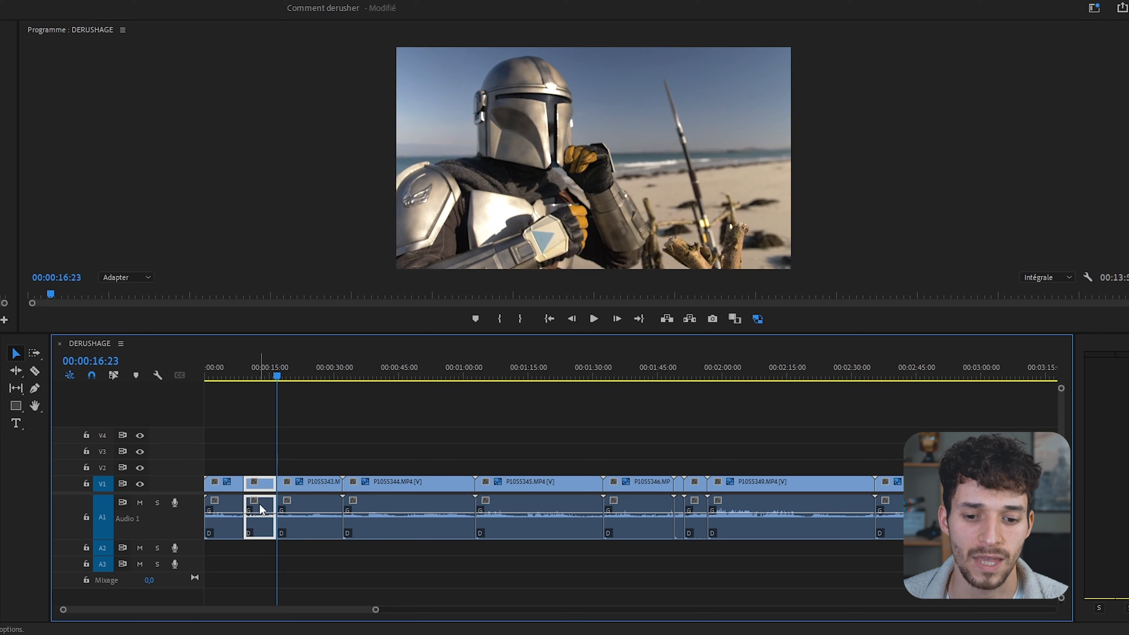
Raise the video of the isolated kettle passage from track V1 to V2, leaving its audio on A1.
{"action": "left_click_drag", "start_coordinate": [280, 359], "coordinate": [255, 398]}
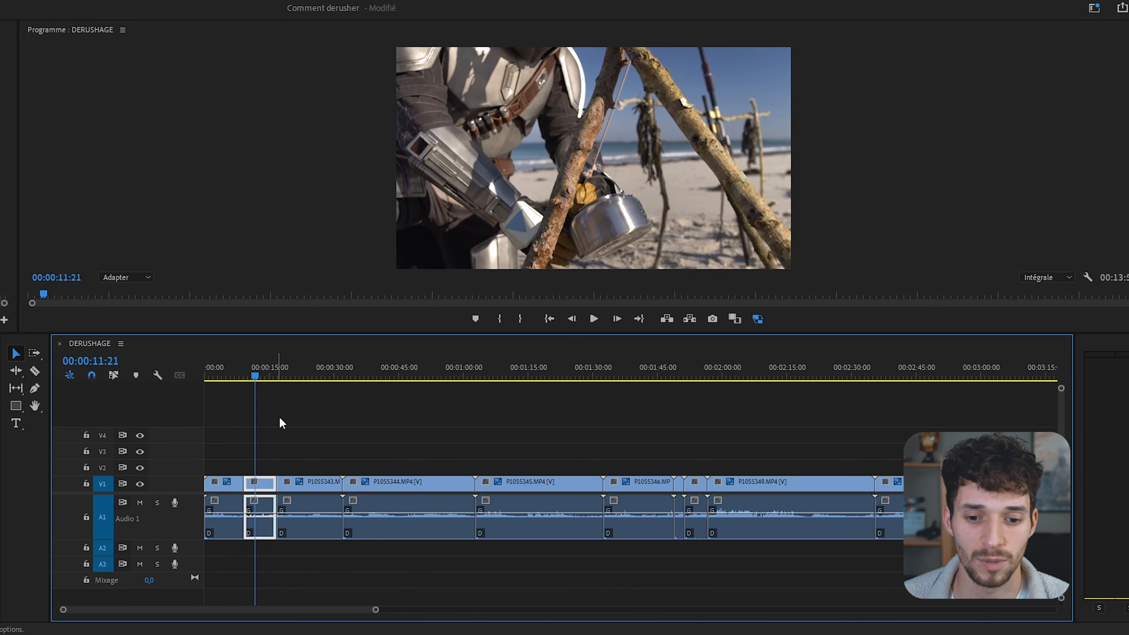
{"action": "left_click_drag", "start_coordinate": [266, 487], "coordinate": [266, 470]}
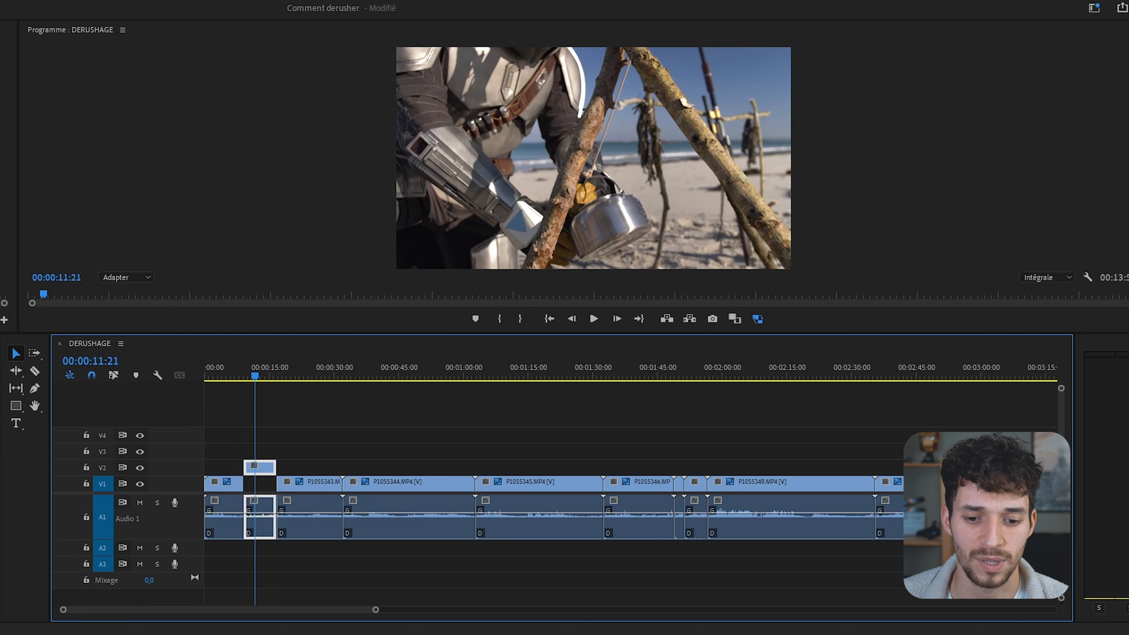
{"action": "left_click_drag", "start_coordinate": [247, 372], "coordinate": [270, 376]}
{"action": "left_click_drag", "start_coordinate": [264, 506], "coordinate": [264, 505]}
Isolate a second usable passage of P1055343.MP4, starting with a cut at 00:00:24:18, and raise its video to V2.
{"action": "left_click_drag", "start_coordinate": [264, 378], "coordinate": [290, 422]}
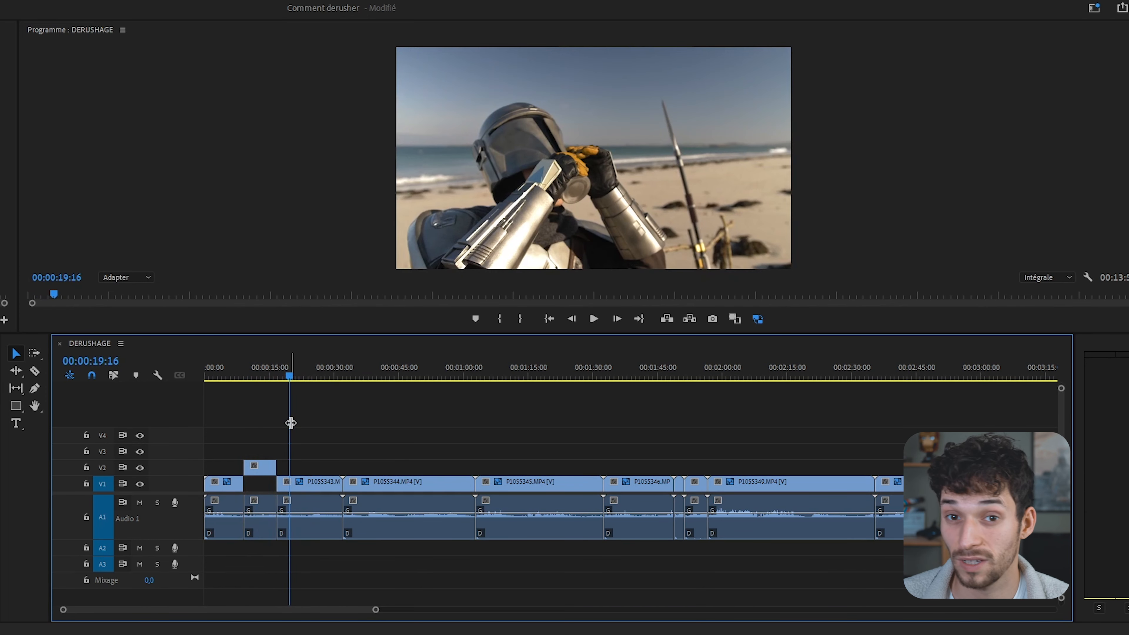
{"action": "left_click_drag", "start_coordinate": [293, 373], "coordinate": [312, 407]}
{"action": "key", "text": "ctrl+k"}
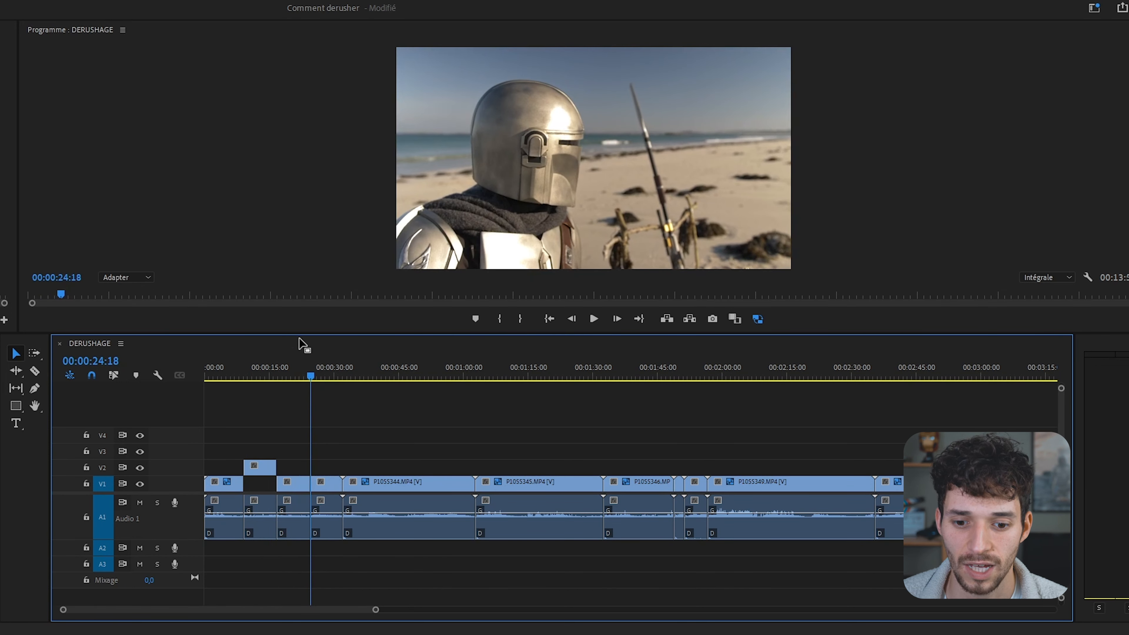
{"action": "key", "text": "space"}
{"action": "left_click", "coordinate": [324, 376]}
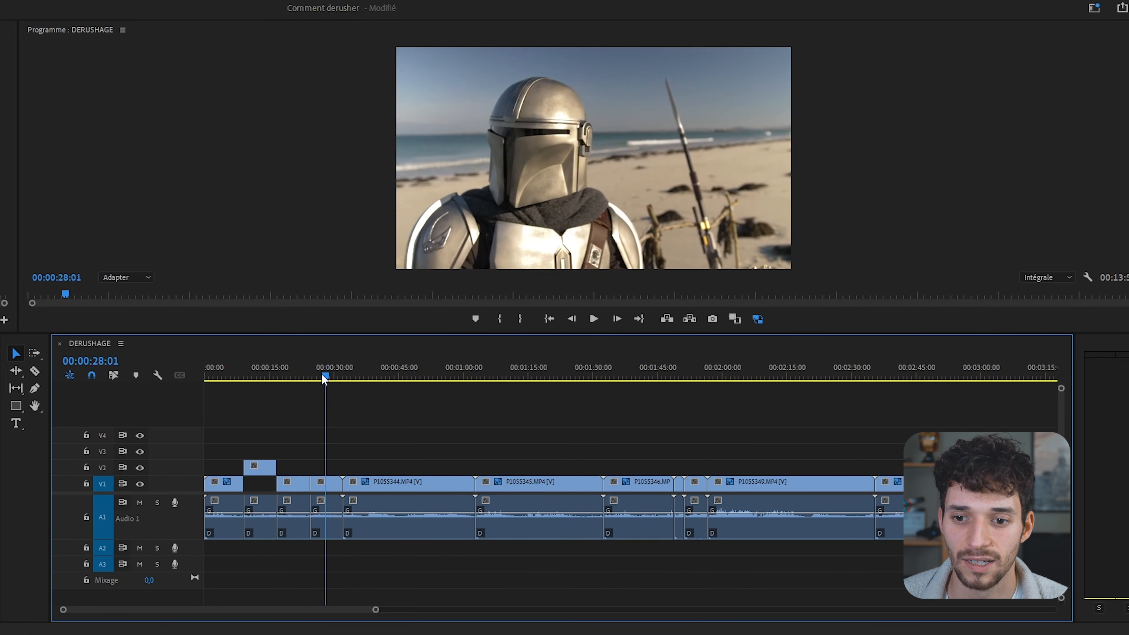
{"action": "key", "text": "space"}
{"action": "key", "text": "space"}
{"action": "key", "text": "ctrl+k"}
{"action": "left_click_drag", "start_coordinate": [319, 484], "coordinate": [324, 462]}
Cut out the usable passage of P1055344.MP4 and raise its video to track V2.
{"action": "left_click_drag", "start_coordinate": [336, 367], "coordinate": [397, 454]}
{"action": "left_click_drag", "start_coordinate": [402, 382], "coordinate": [454, 387]}
{"action": "key", "text": "ctrl+k"}
{"action": "left_click_drag", "start_coordinate": [439, 483], "coordinate": [438, 467]}
Go through the remaining rushes to the end of the sequence, cutting out the usable passages and raising them to V2.
{"action": "mouse_move", "coordinate": [489, 370]}
{"action": "left_mouse_down"}
{"action": "mouse_move", "coordinate": [537, 378]}
{"action": "mouse_move", "coordinate": [493, 377]}
{"action": "left_mouse_up"}
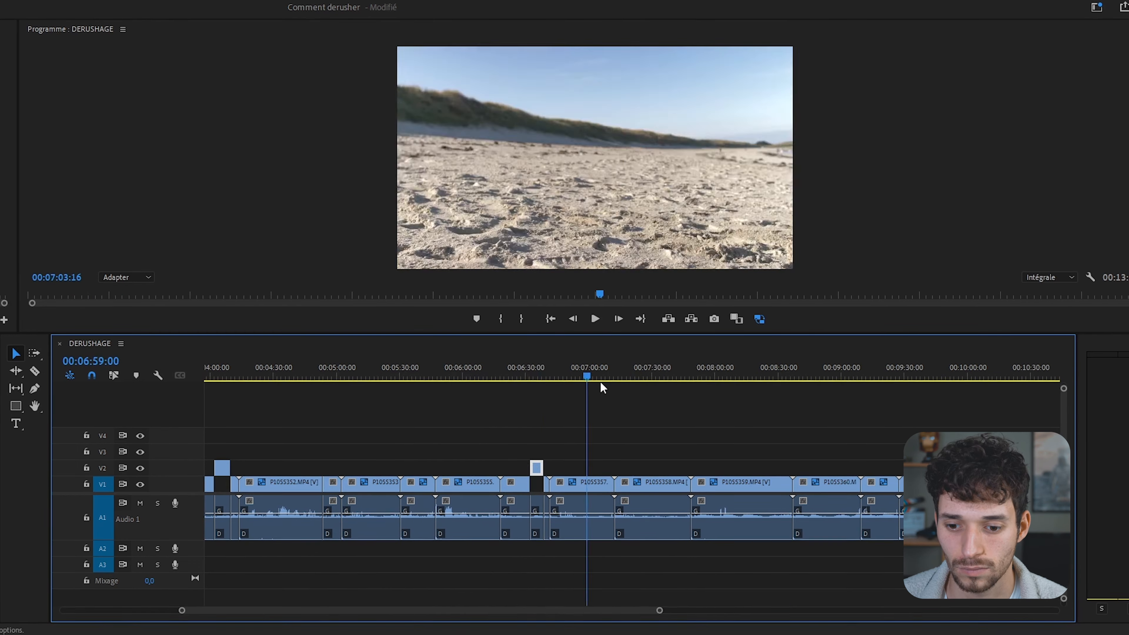
{"action": "left_click_drag", "start_coordinate": [600, 381], "coordinate": [488, 395]}
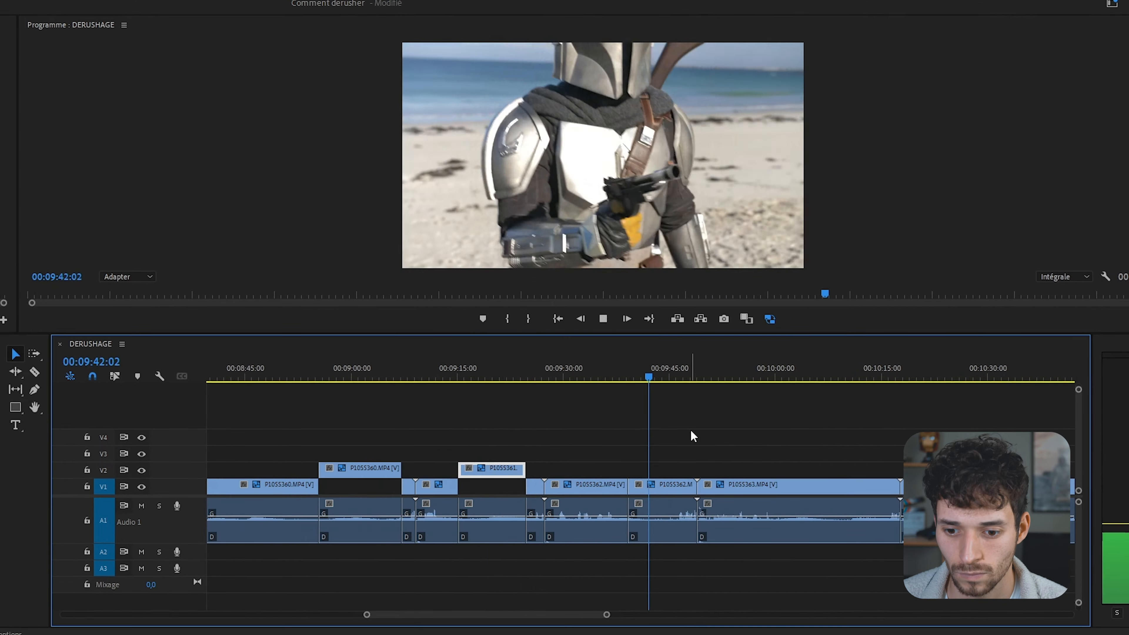
{"action": "left_click", "coordinate": [680, 379]}
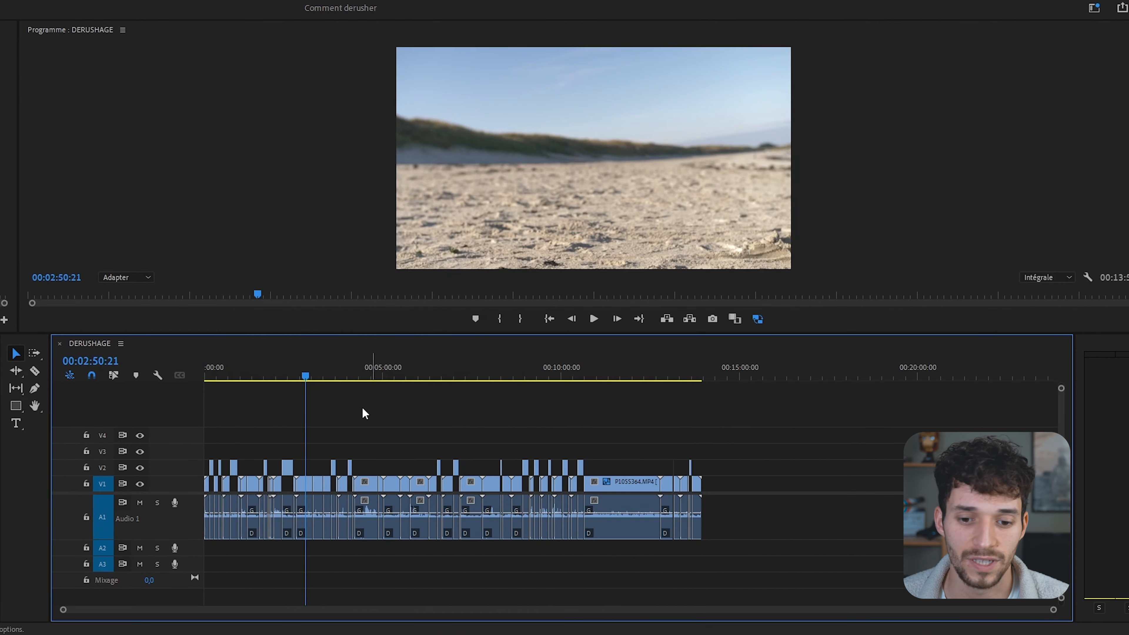
{"action": "left_click", "coordinate": [314, 377]}
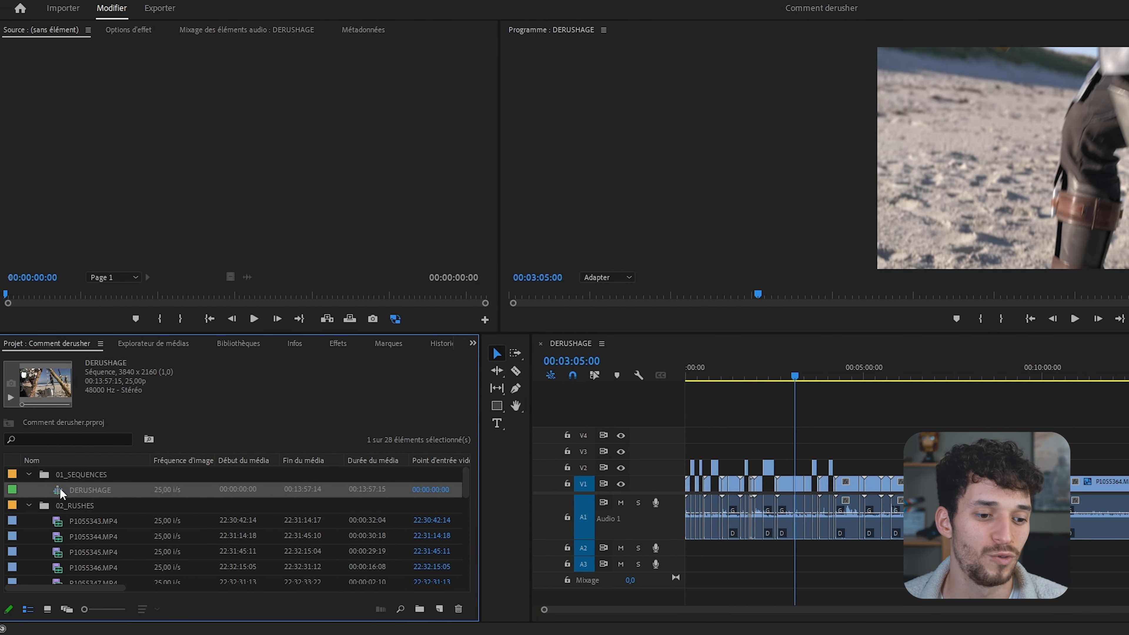
Duplicate the DERUSHAGE sequence as DERUSHAGE_V2 and keep only the copy open in the timeline.
{"action": "right_click", "coordinate": [61, 491]}
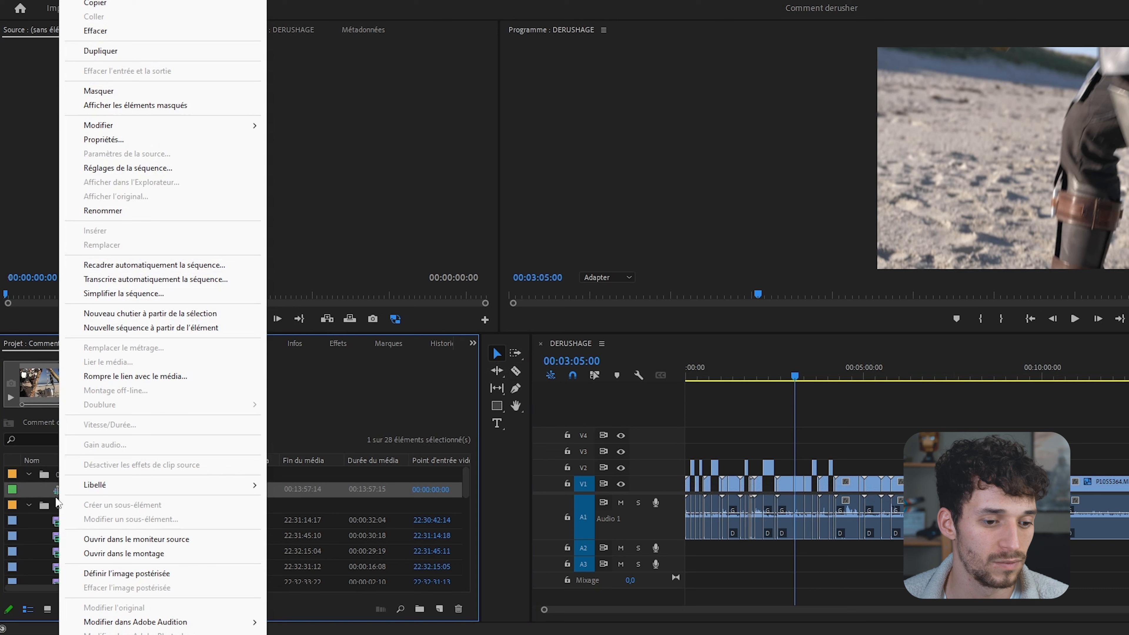
{"action": "left_click", "coordinate": [101, 50]}
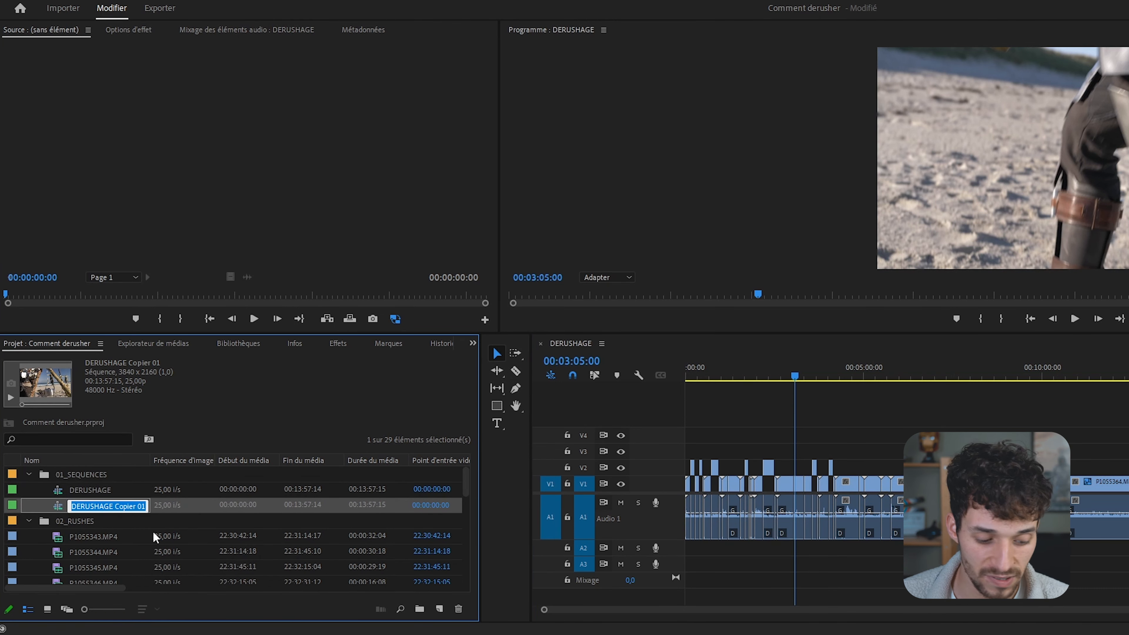
{"action": "key", "text": "BackSpace"}
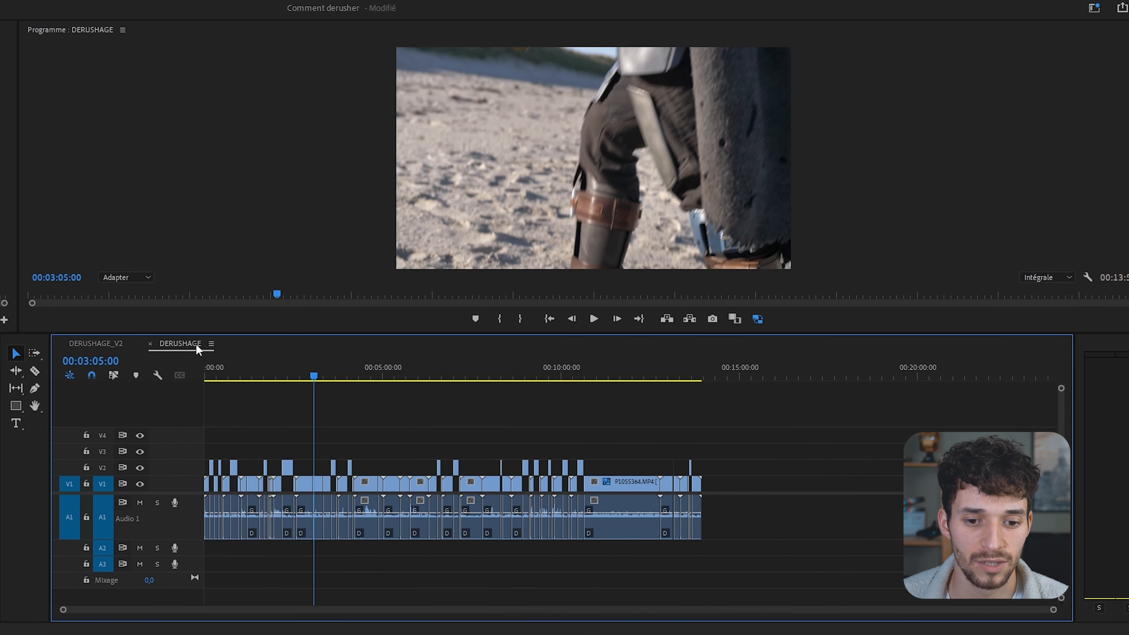
{"action": "left_click", "coordinate": [151, 344]}
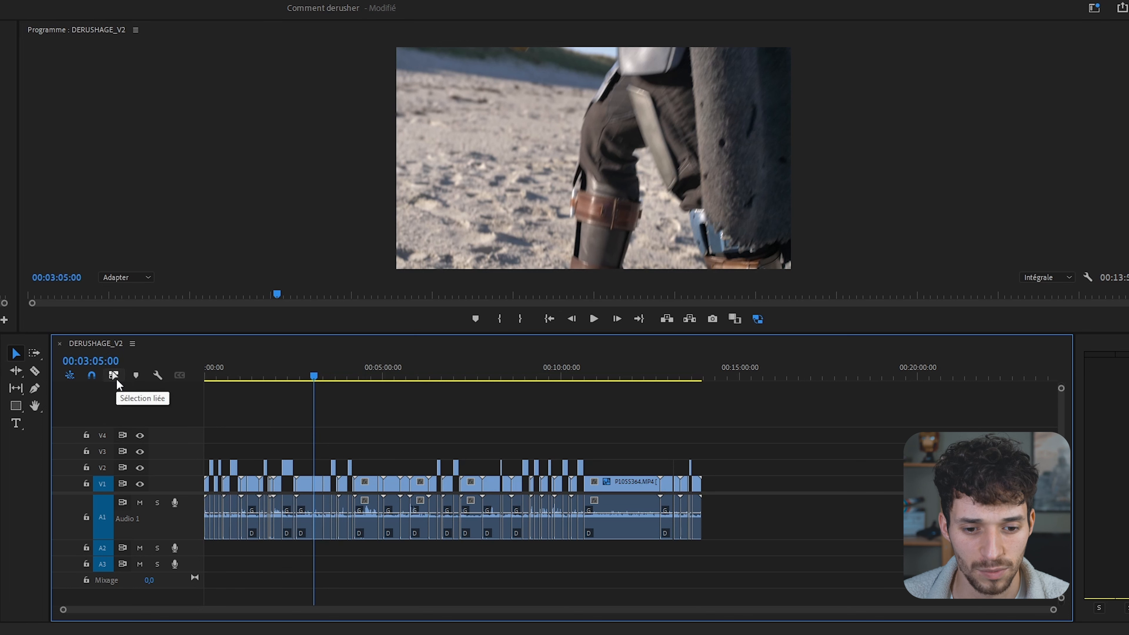
Turn on linked selection and delete all the rejected clips on V1 together with their audio.
{"action": "left_click", "coordinate": [114, 374]}
{"action": "left_click_drag", "start_coordinate": [888, 450], "coordinate": [866, 492]}
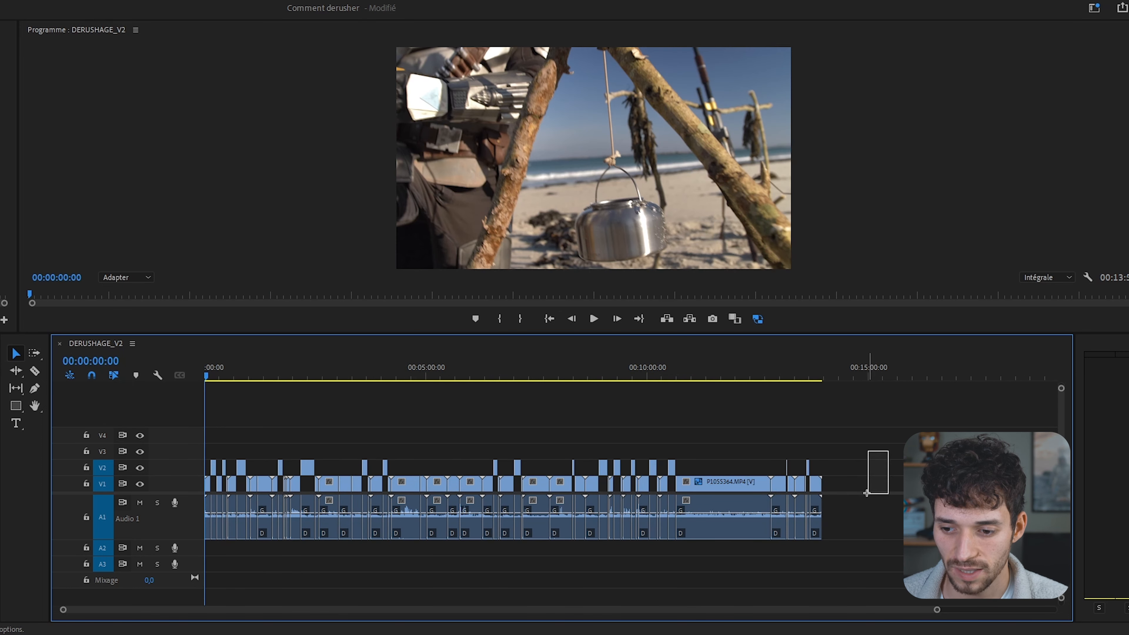
{"action": "left_click_drag", "start_coordinate": [790, 484], "coordinate": [202, 481]}
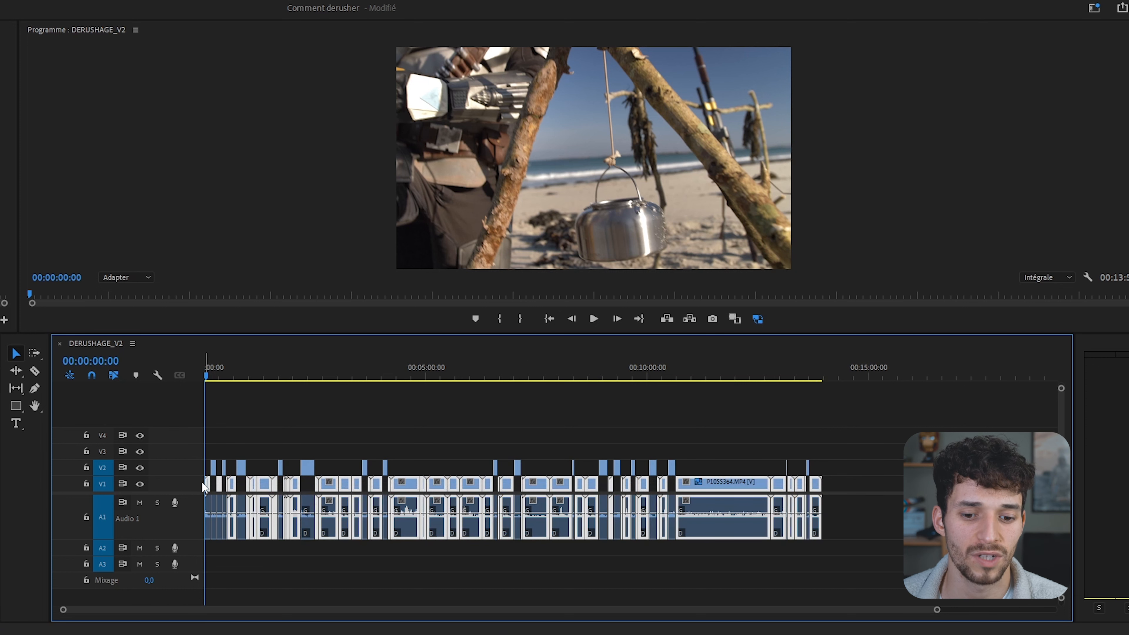
{"action": "key", "text": "Delete"}
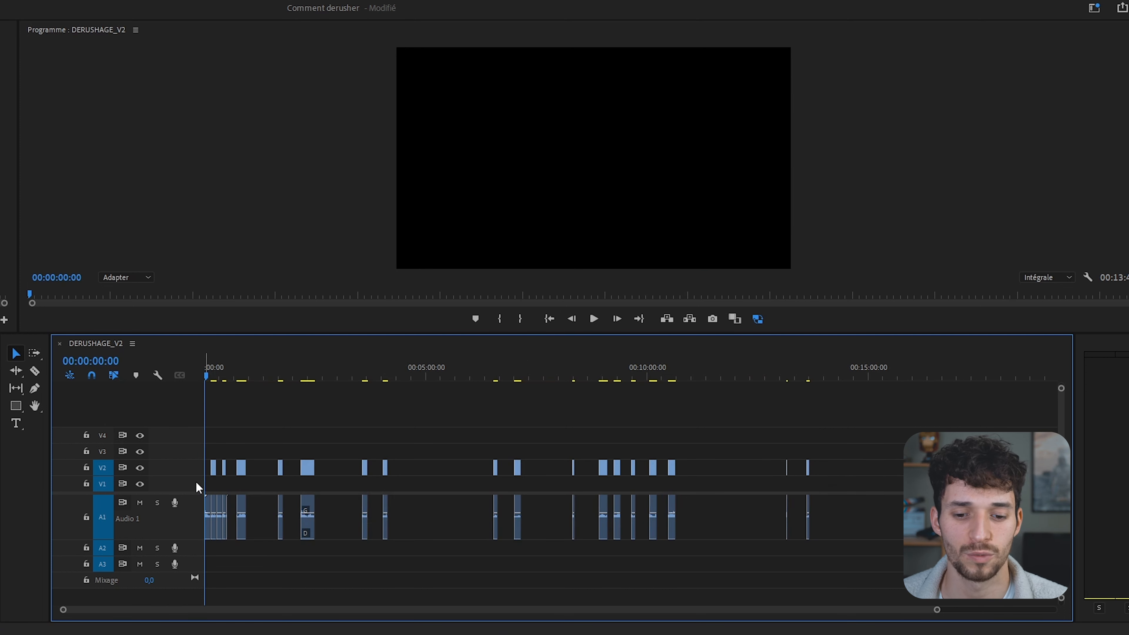
Delete the leftover audio segments on A1 that have no video above them near the sequence start.
{"action": "left_click_drag", "start_coordinate": [937, 610], "coordinate": [637, 627]}
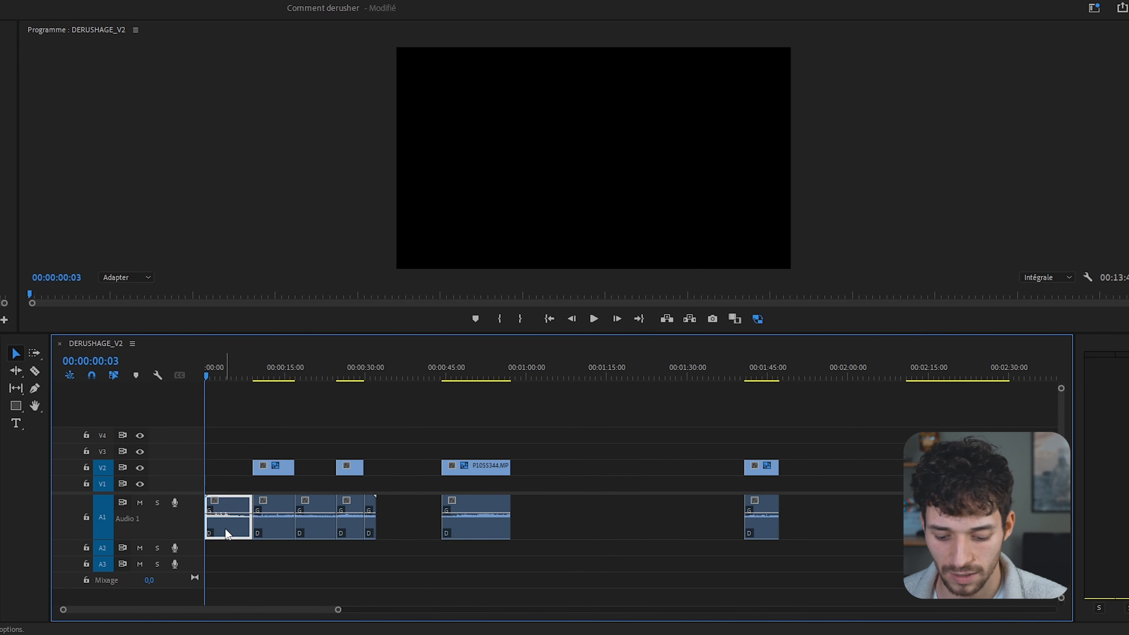
{"action": "key", "text": "Delete"}
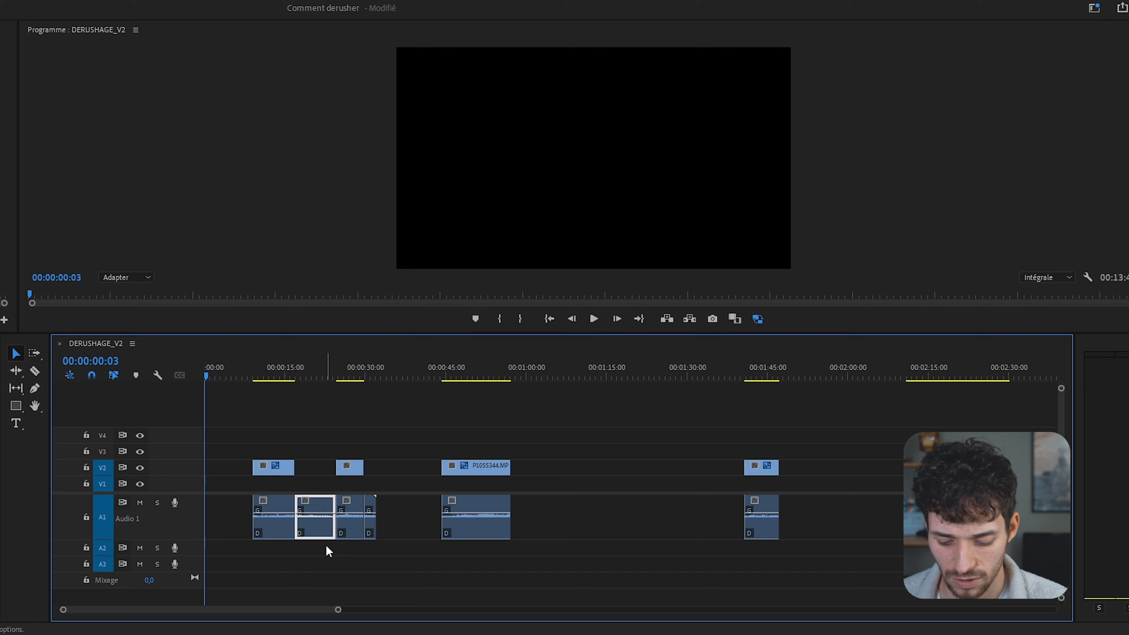
{"action": "key", "text": "Delete"}
{"action": "left_click_drag", "start_coordinate": [339, 609], "coordinate": [1039, 610]}
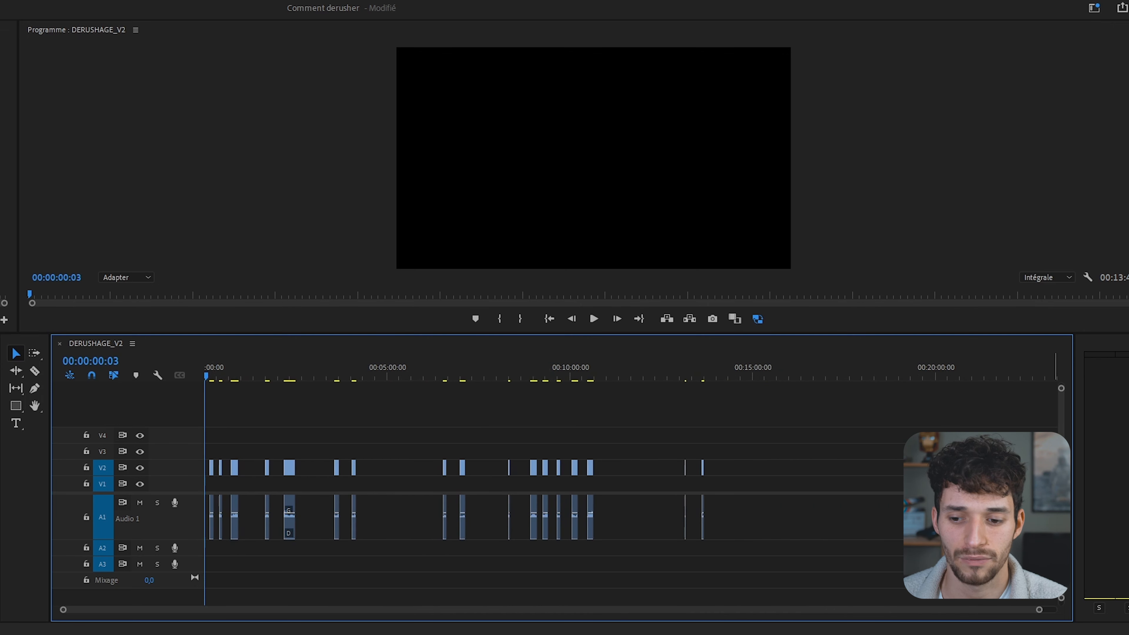
Remove the empty gaps between all clips in DERUSHAGE_V2, including the one at the sequence start.
{"action": "left_click", "coordinate": [118, 22]}
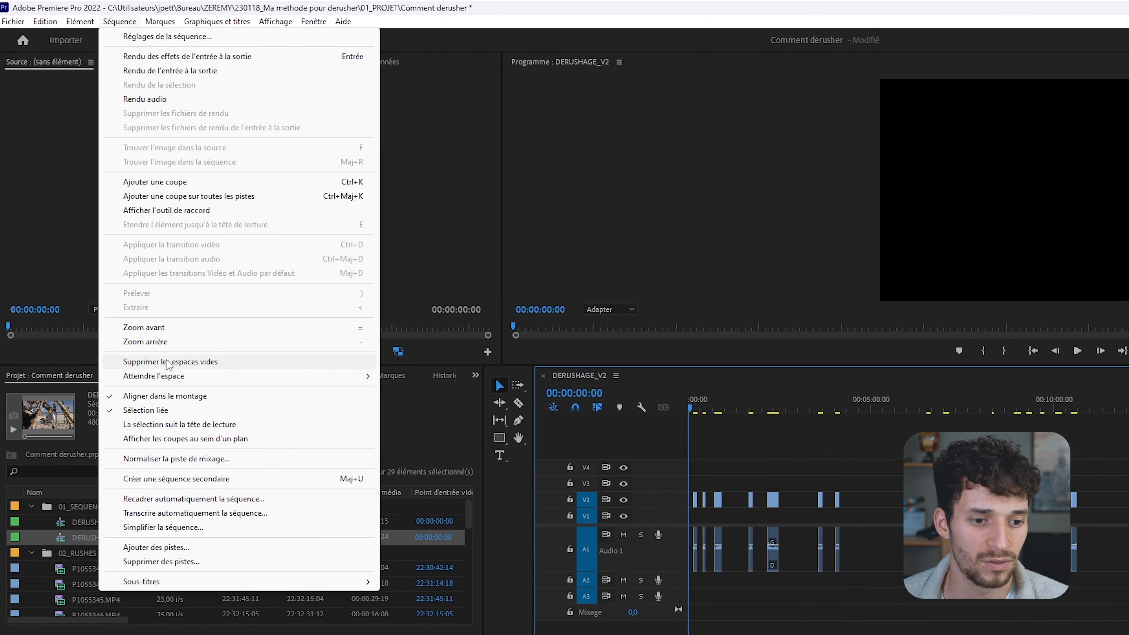
{"action": "left_click", "coordinate": [168, 362]}
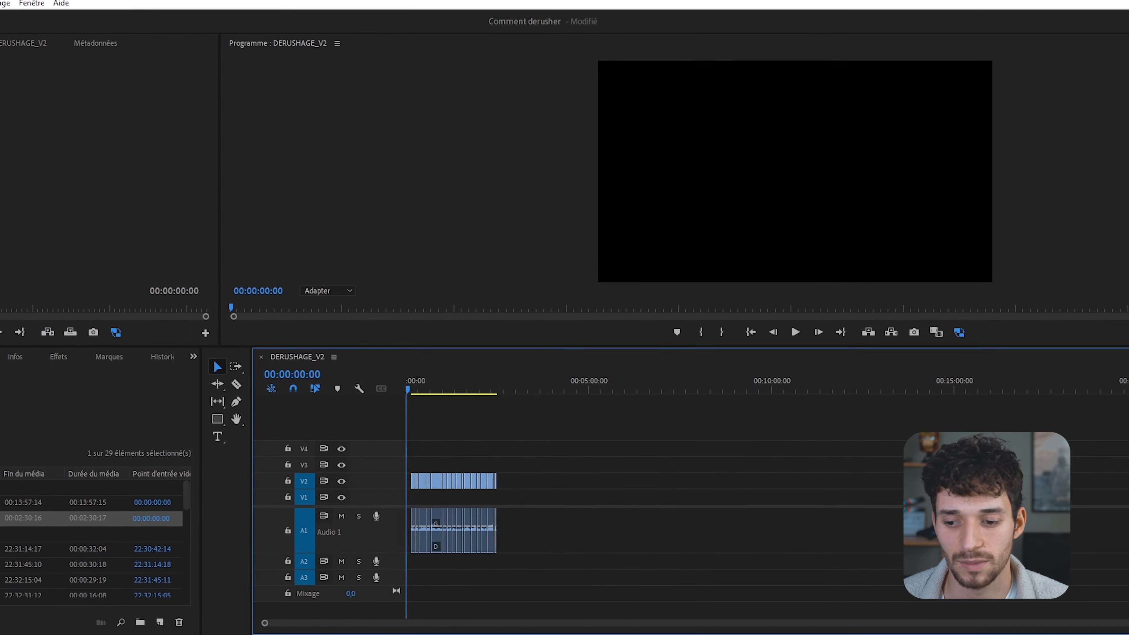
{"action": "left_click_drag", "start_coordinate": [1046, 611], "coordinate": [689, 634]}
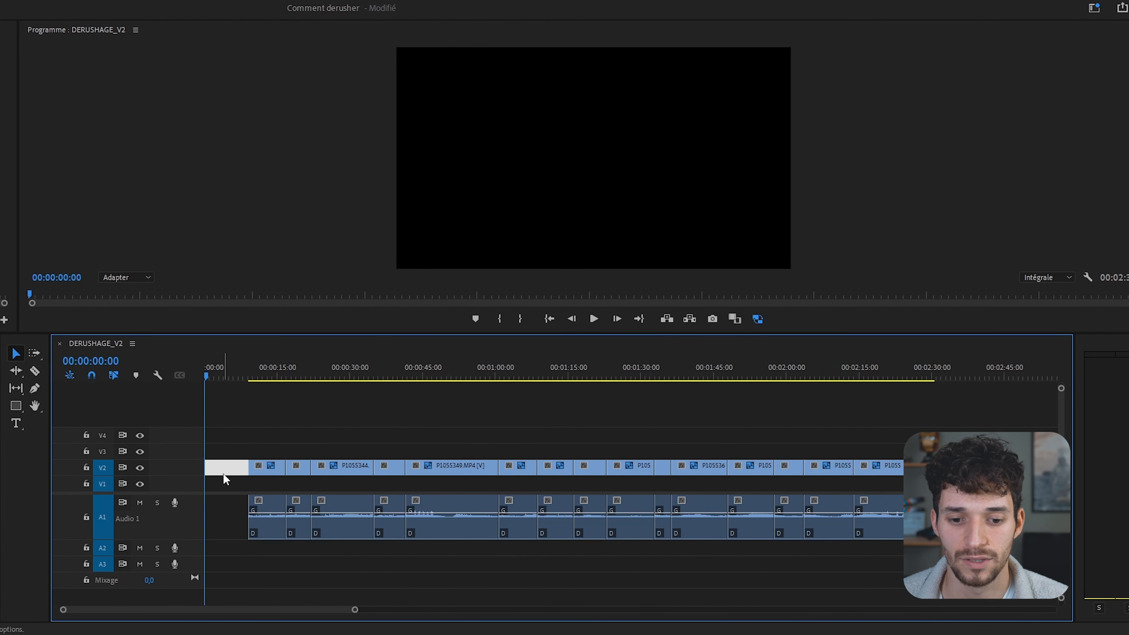
{"action": "key", "text": "Delete"}
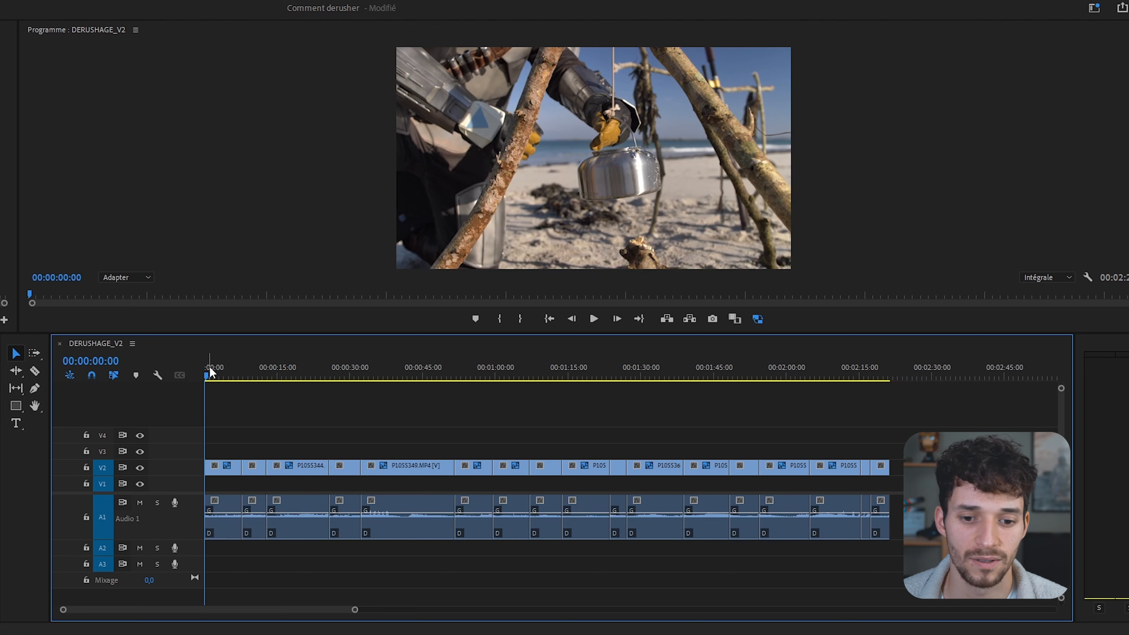
Move all the kept video clips from V2 down to V1, save the project and play back the selection.
{"action": "left_click_drag", "start_coordinate": [916, 430], "coordinate": [384, 464]}
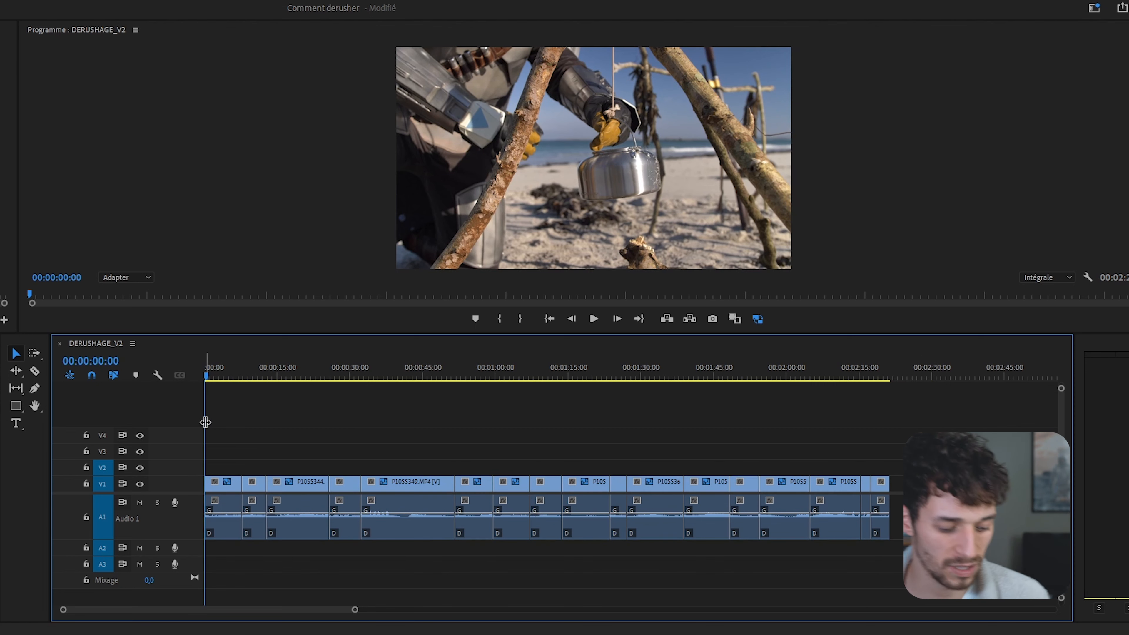
{"action": "key", "text": "ctrl+s"}
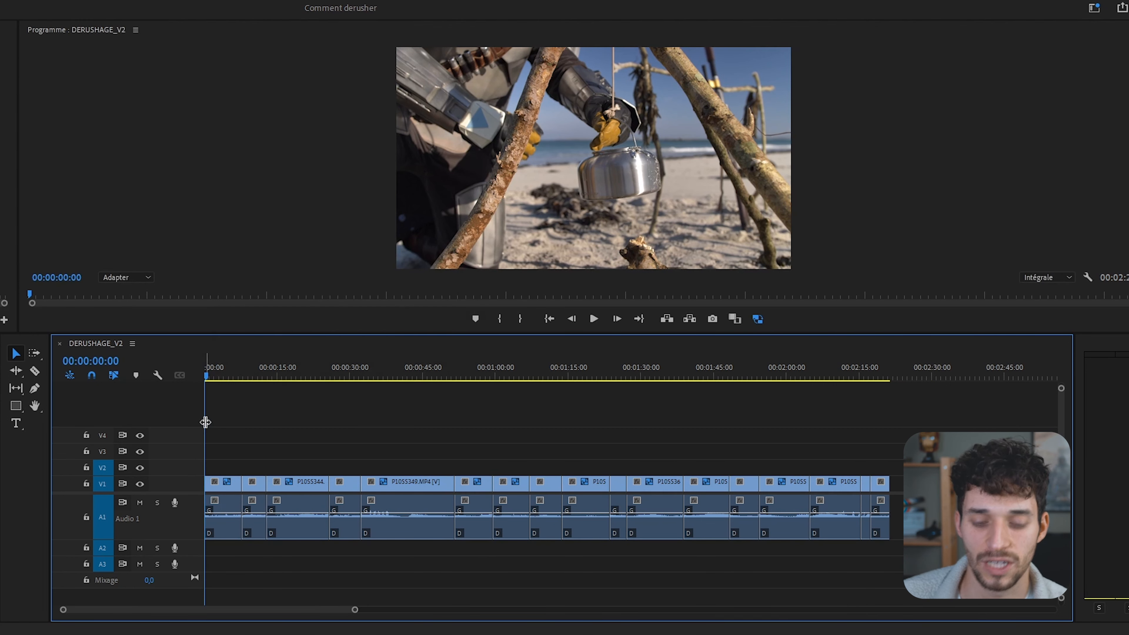
{"action": "key", "text": "space"}
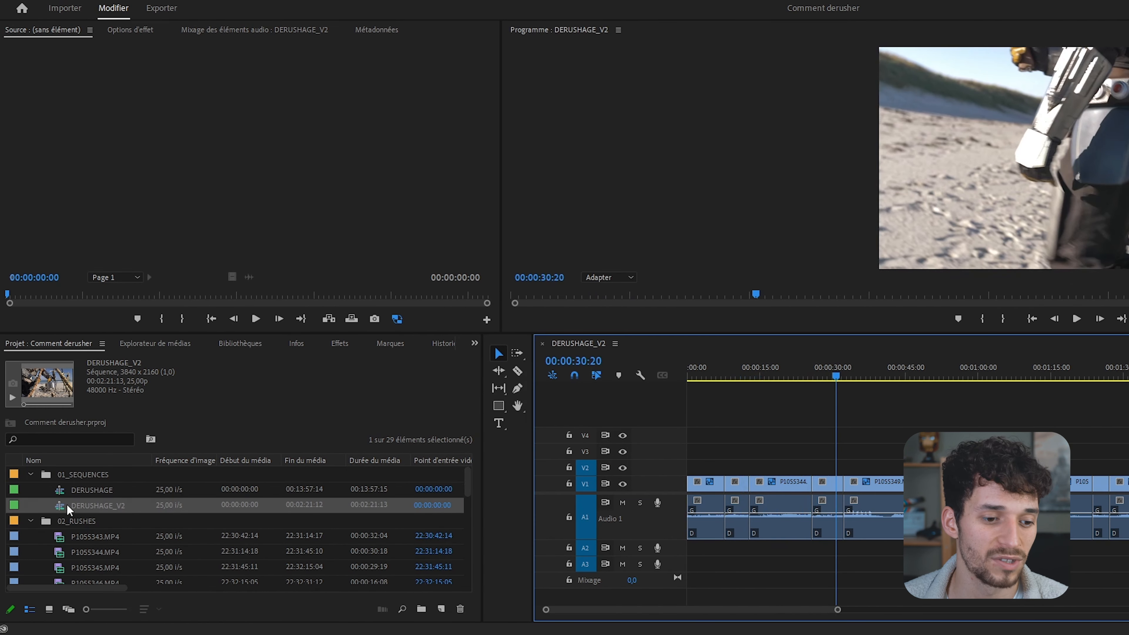
Duplicate DERUSHAGE_V2 as PRE_MONTAGE, keep only the new sequence open and scrub back to its beginning.
{"action": "left_click", "coordinate": [61, 510]}
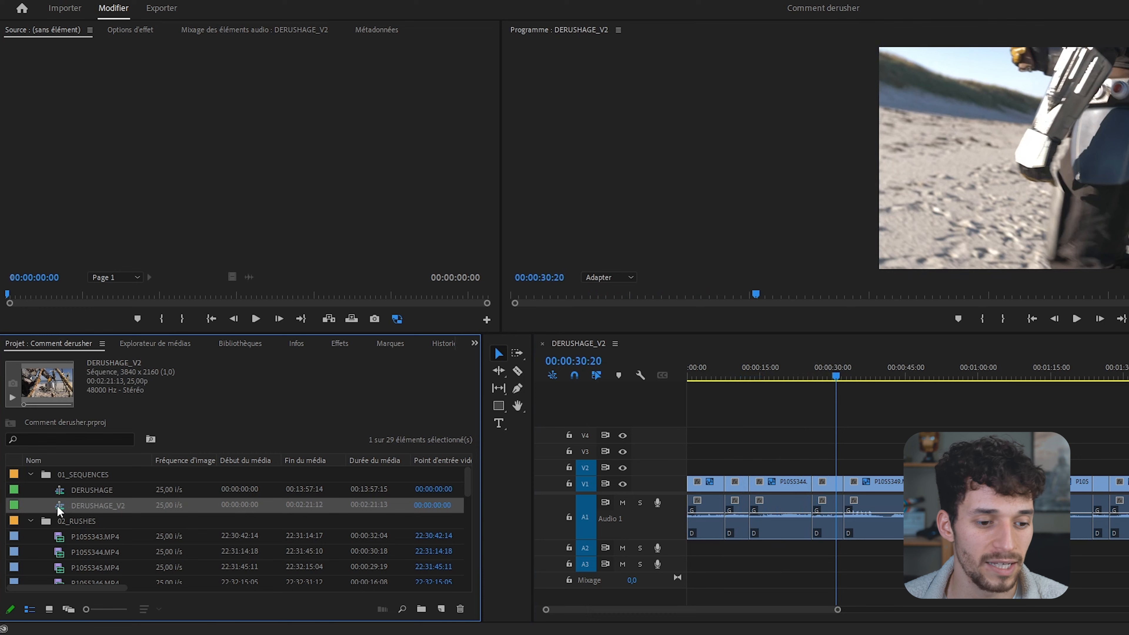
{"action": "right_click", "coordinate": [62, 509]}
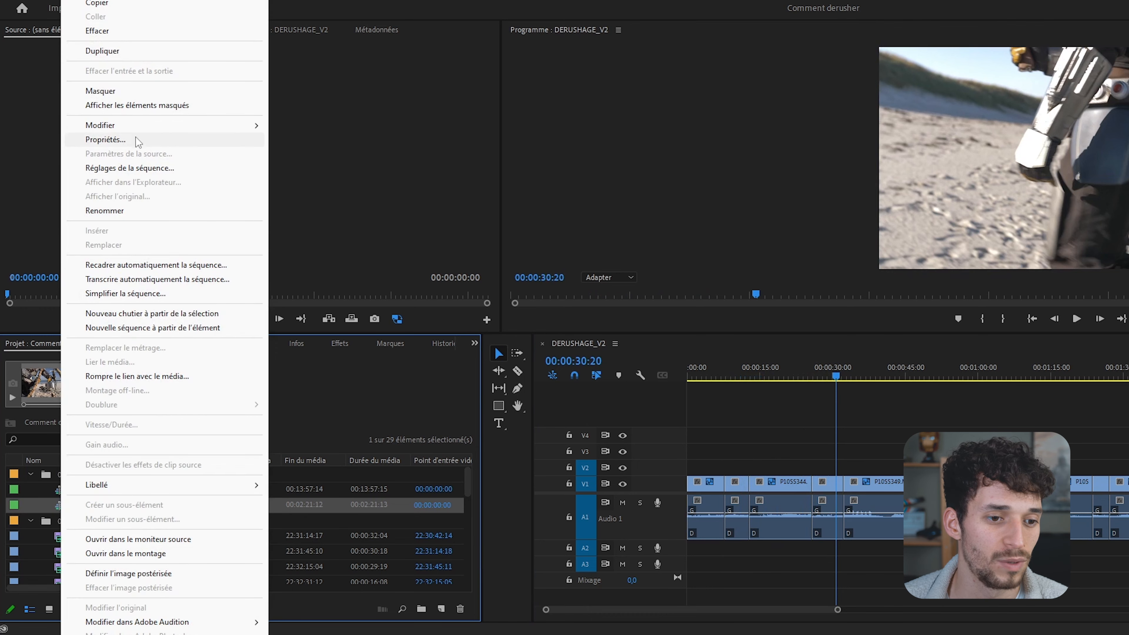
{"action": "left_click", "coordinate": [103, 50]}
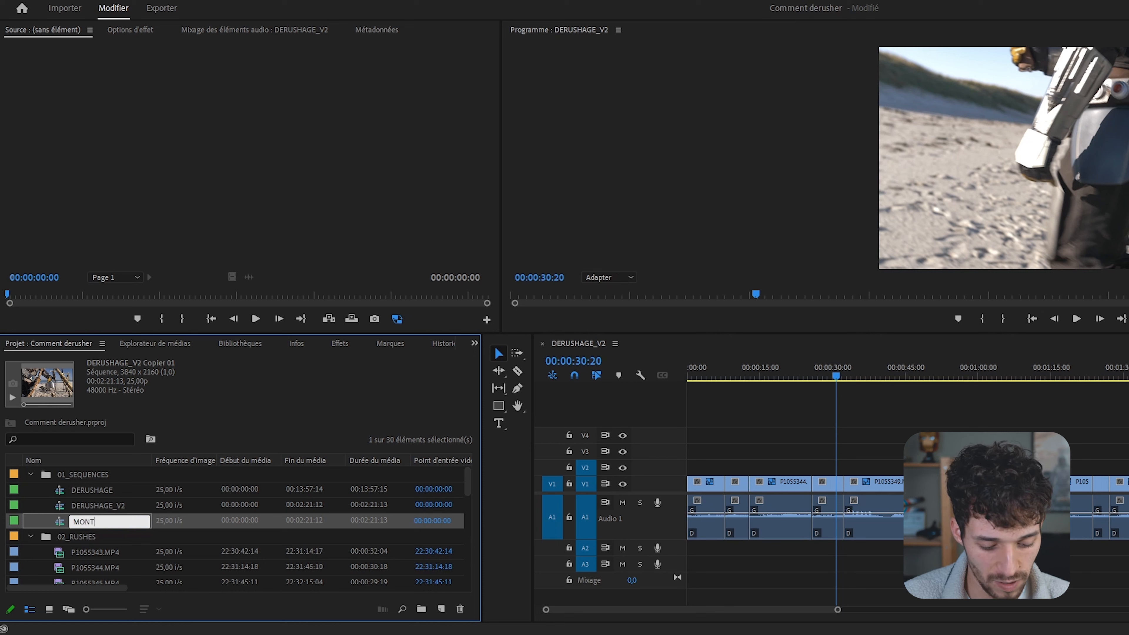
{"action": "key", "text": "Return"}
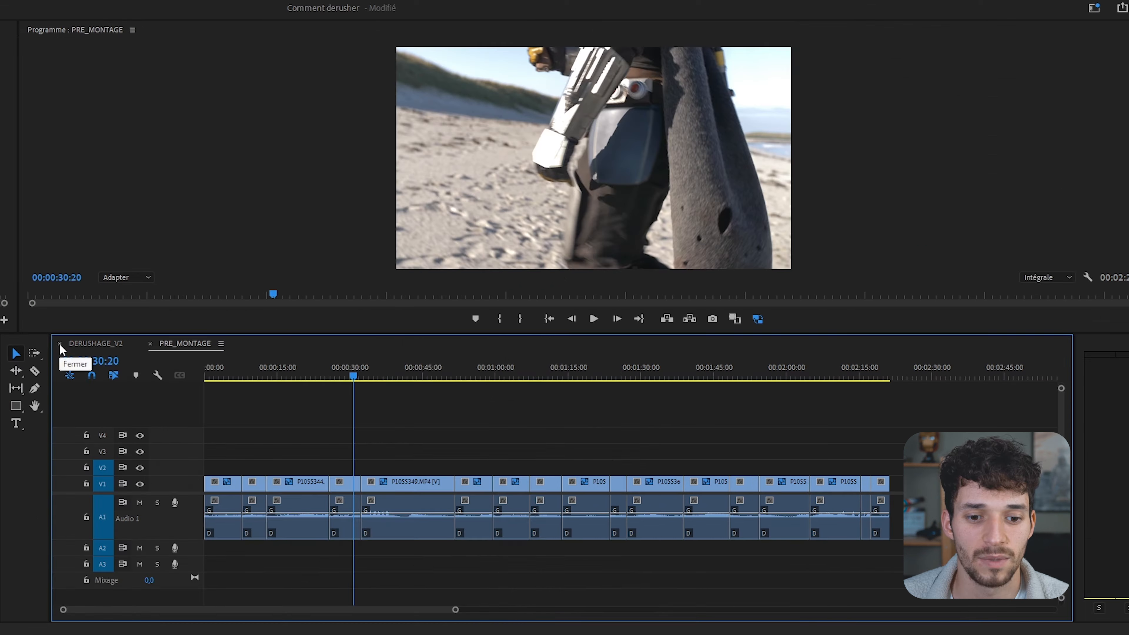
{"action": "left_click_drag", "start_coordinate": [310, 373], "coordinate": [242, 392]}
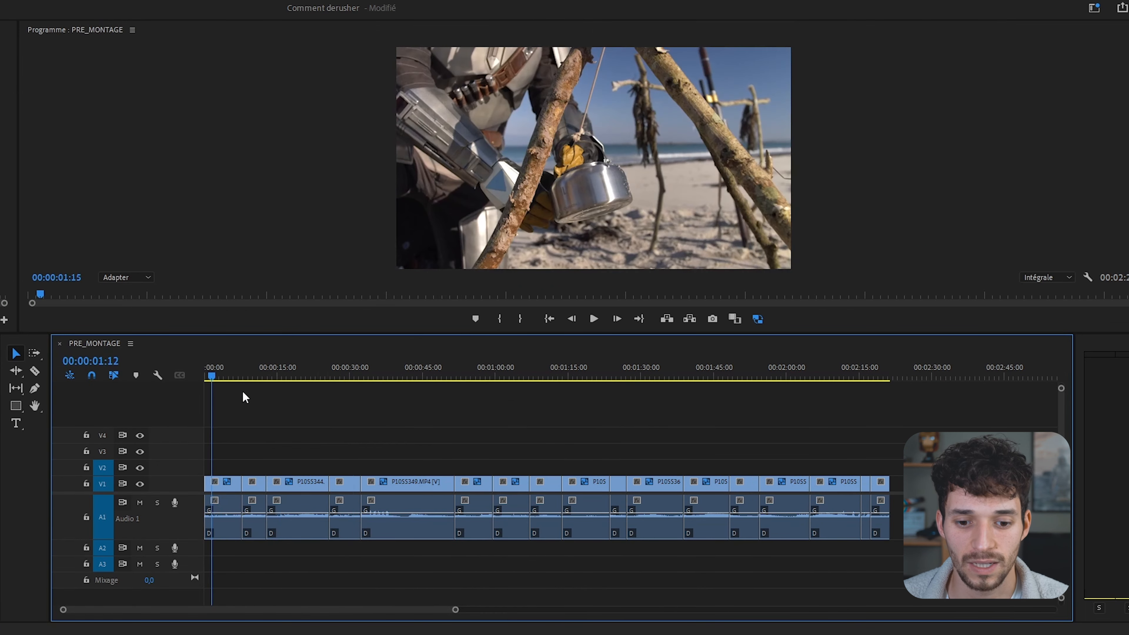
Play the PRE_MONTAGE sequence from its beginning and scrub through the clips to review the selection.
{"action": "left_click", "coordinate": [200, 367]}
{"action": "key", "text": "space"}
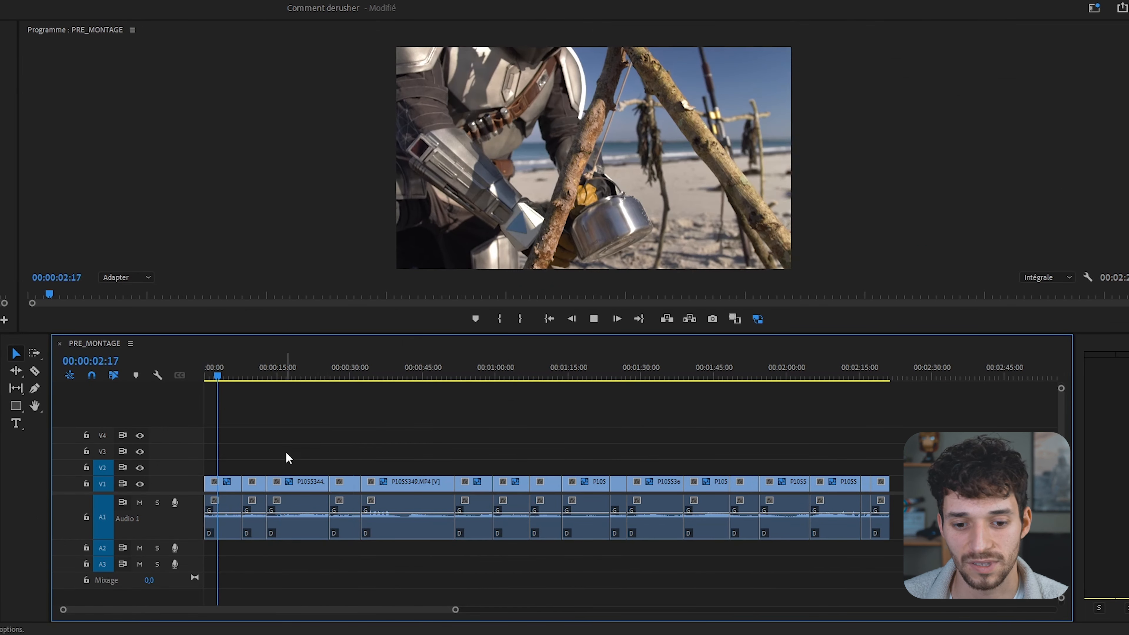
{"action": "left_click_drag", "start_coordinate": [229, 377], "coordinate": [532, 408]}
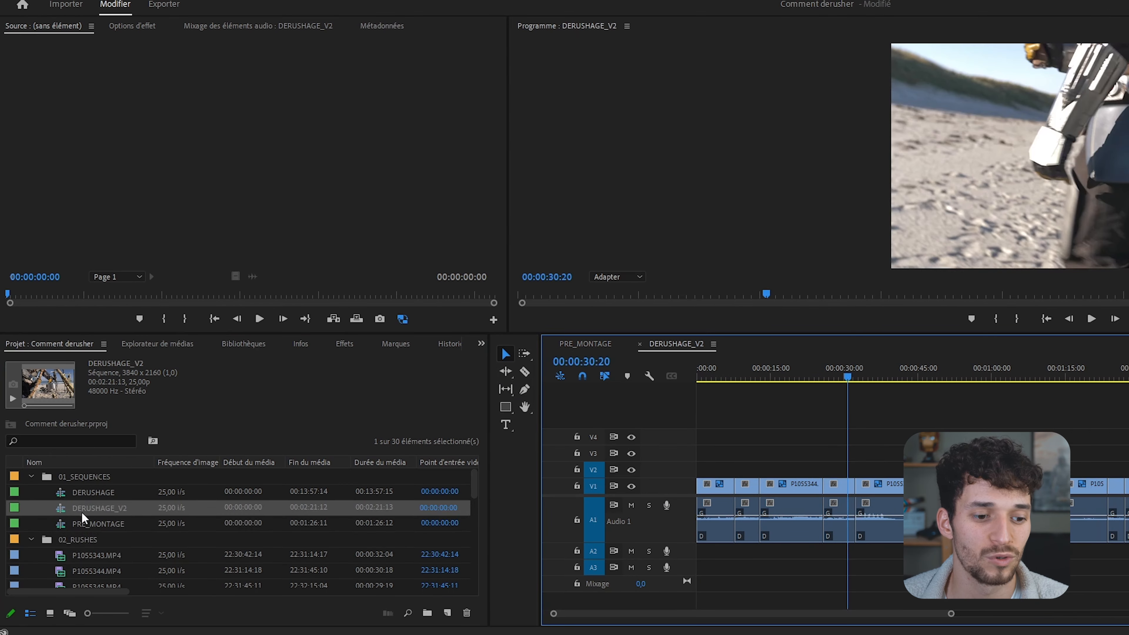
Open DERUSHAGE_V2 and the original DERUSHAGE sequence and scrub through each to review the earlier sorting versions.
{"action": "left_click_drag", "start_coordinate": [808, 380], "coordinate": [957, 438]}
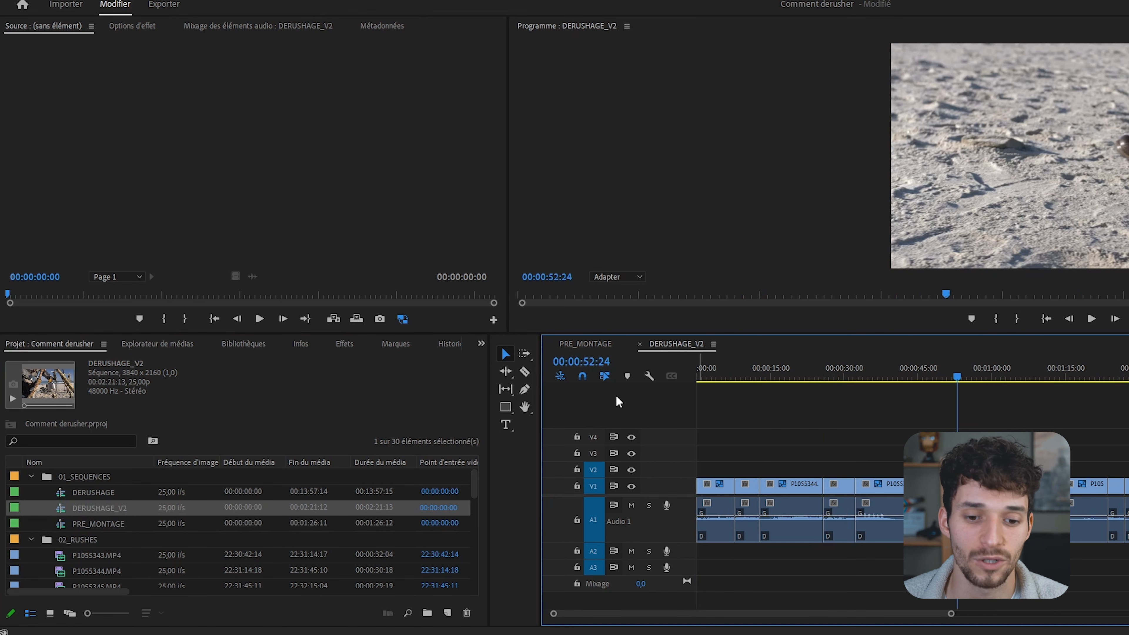
{"action": "double_click", "coordinate": [58, 492]}
{"action": "left_click_drag", "start_coordinate": [712, 379], "coordinate": [787, 417]}
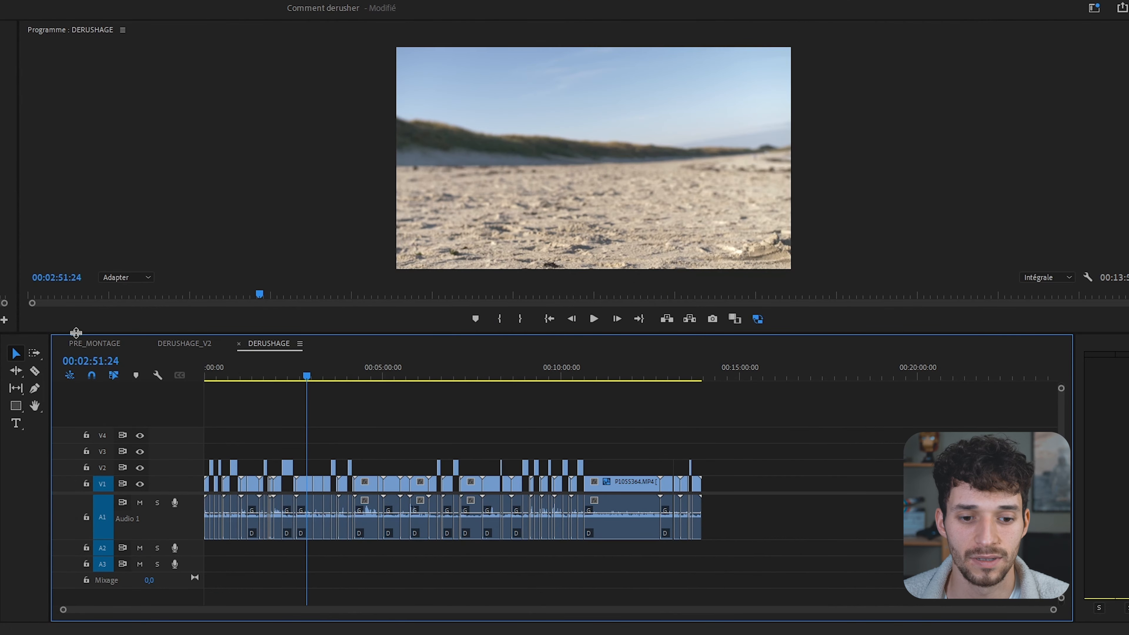
Close DERUSHAGE, dock DERUSHAGE_V2 in its own timeline above PRE_MONTAGE, and resize the panels so both timelines and the preview are visible.
{"action": "left_click_drag", "start_coordinate": [80, 332], "coordinate": [71, 262]}
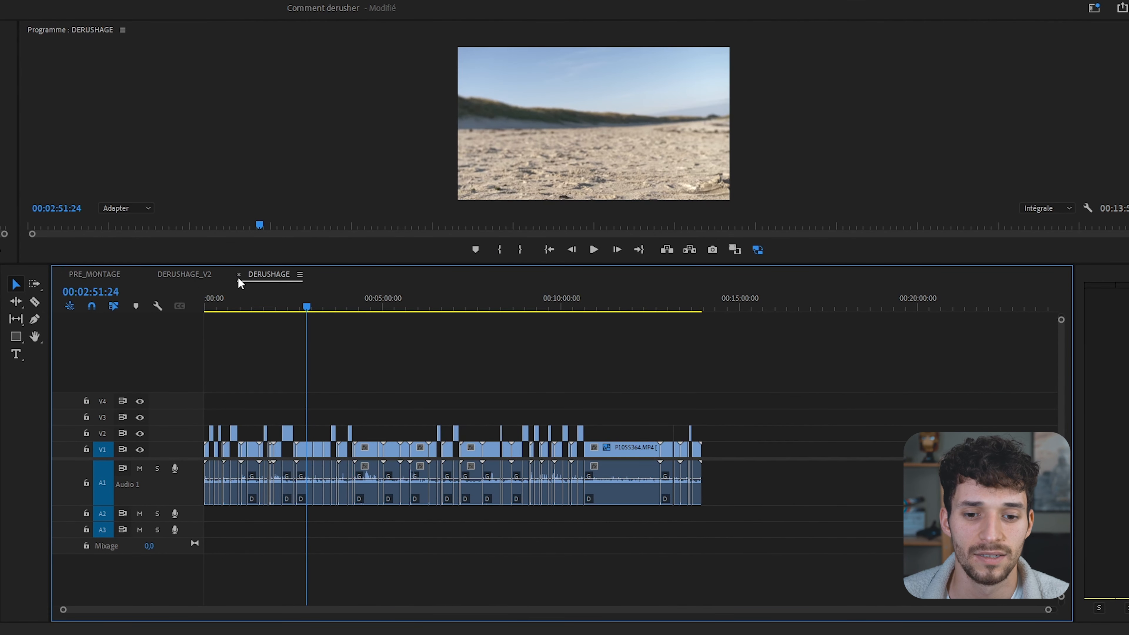
{"action": "left_click", "coordinate": [239, 275]}
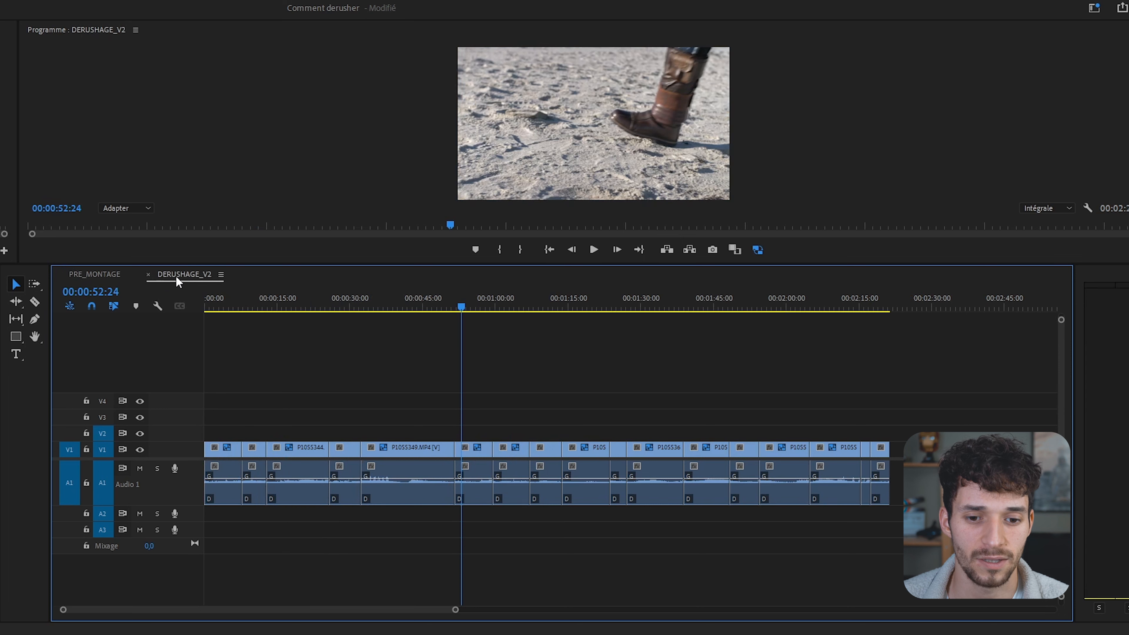
{"action": "left_click_drag", "start_coordinate": [188, 265], "coordinate": [127, 263]}
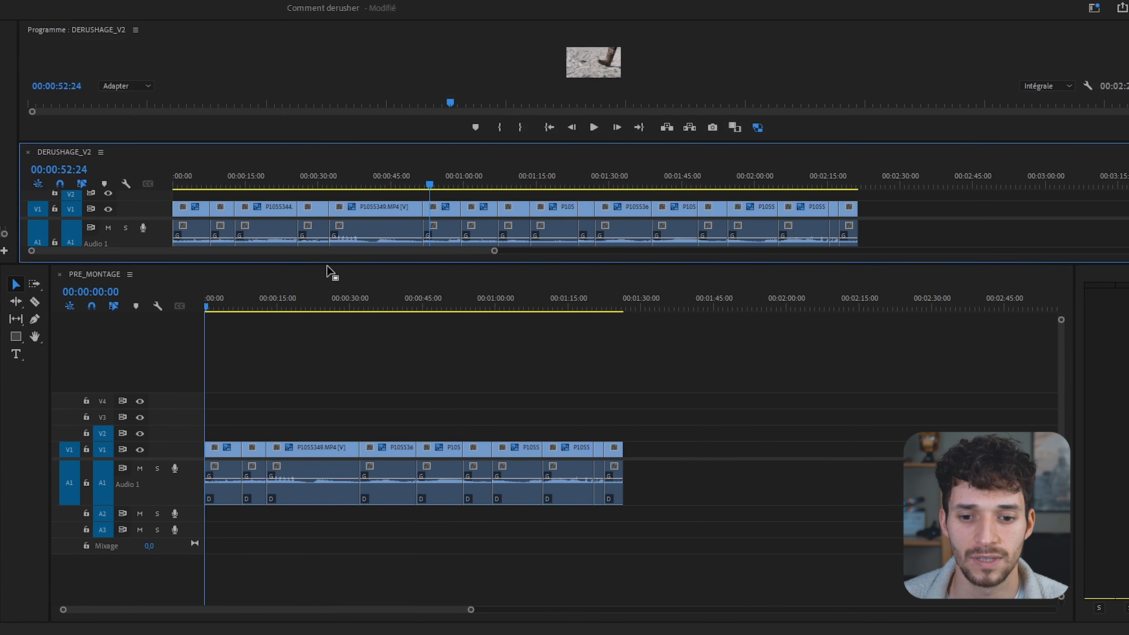
{"action": "left_click_drag", "start_coordinate": [325, 264], "coordinate": [308, 403]}
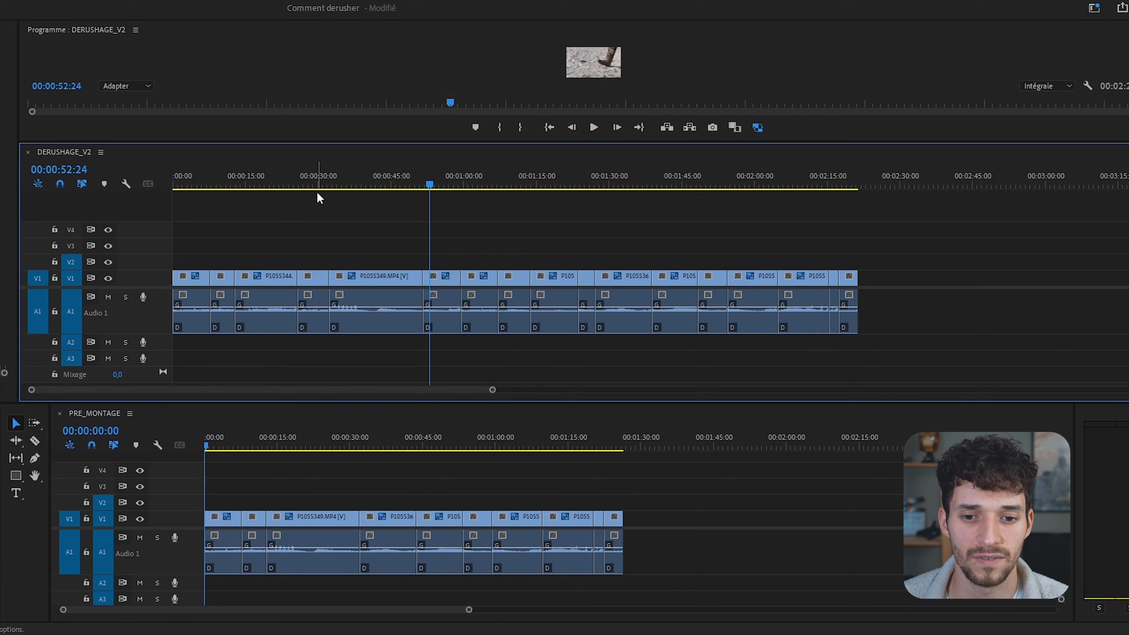
{"action": "left_click_drag", "start_coordinate": [335, 144], "coordinate": [316, 244]}
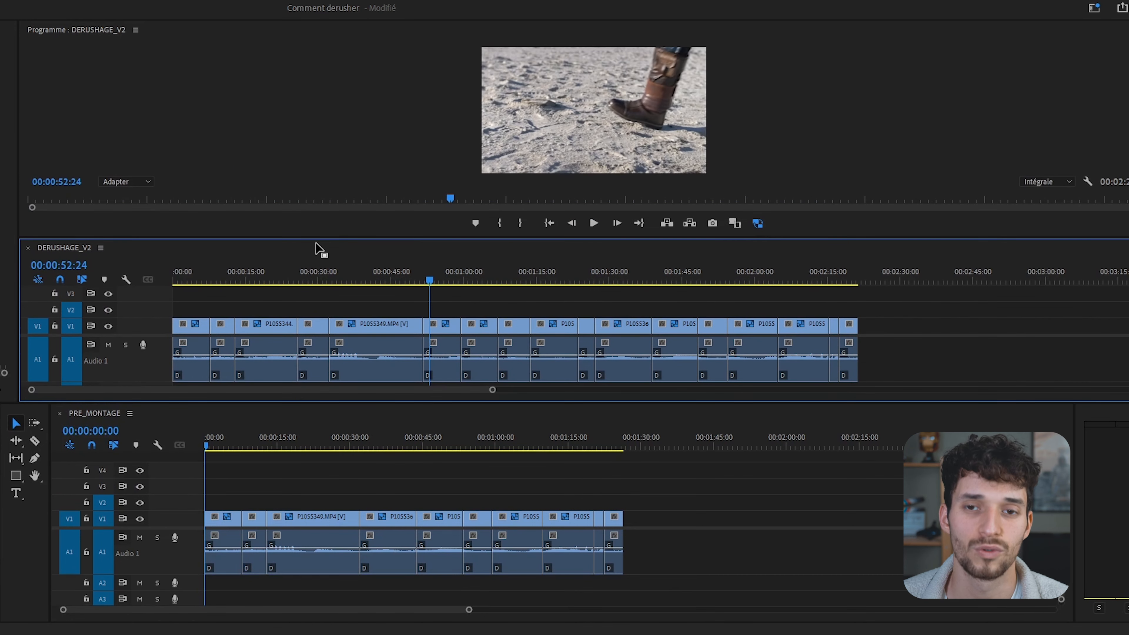